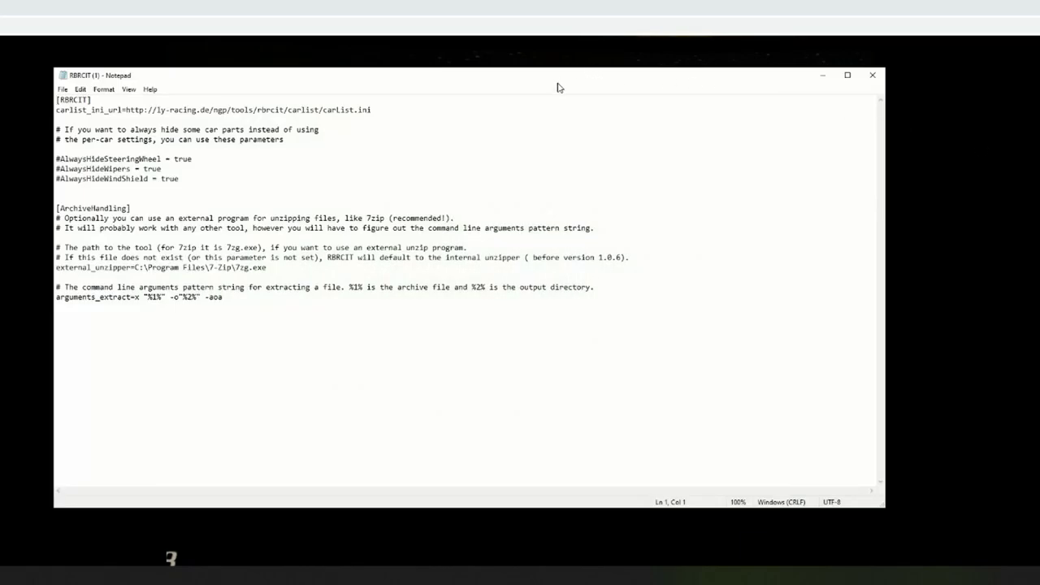
Step: Select the ly-racing carlist_ini_url line in RBRCIT.ini, then minimize Notepad to reveal the 404 error
mouse_move(525, 87)
mouse_down()
mouse_move(541, 97)
mouse_move(476, 100)
mouse_move(525, 103)
mouse_up()
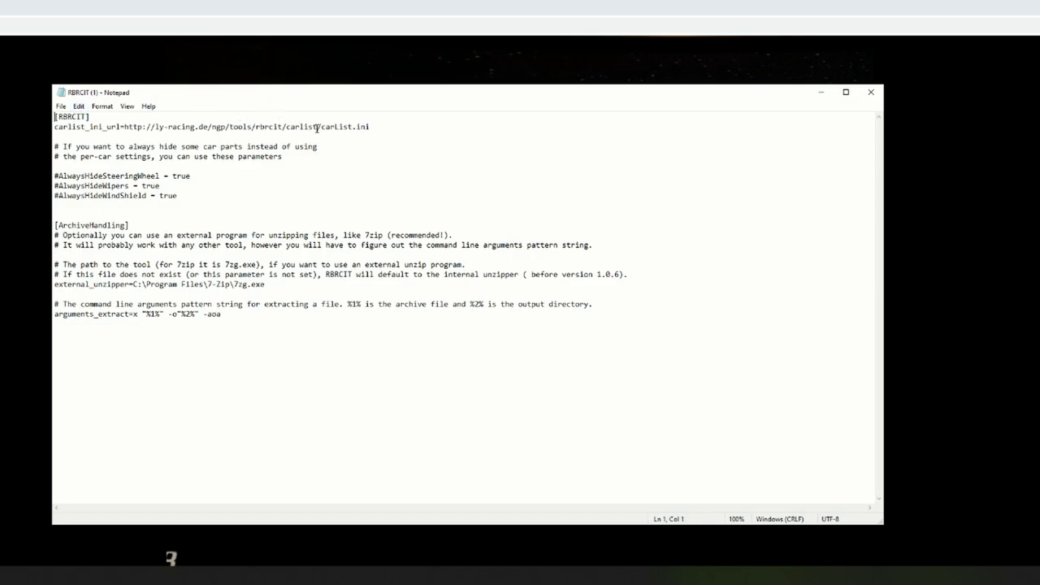
click(375, 133)
drag(367, 131, 55, 127)
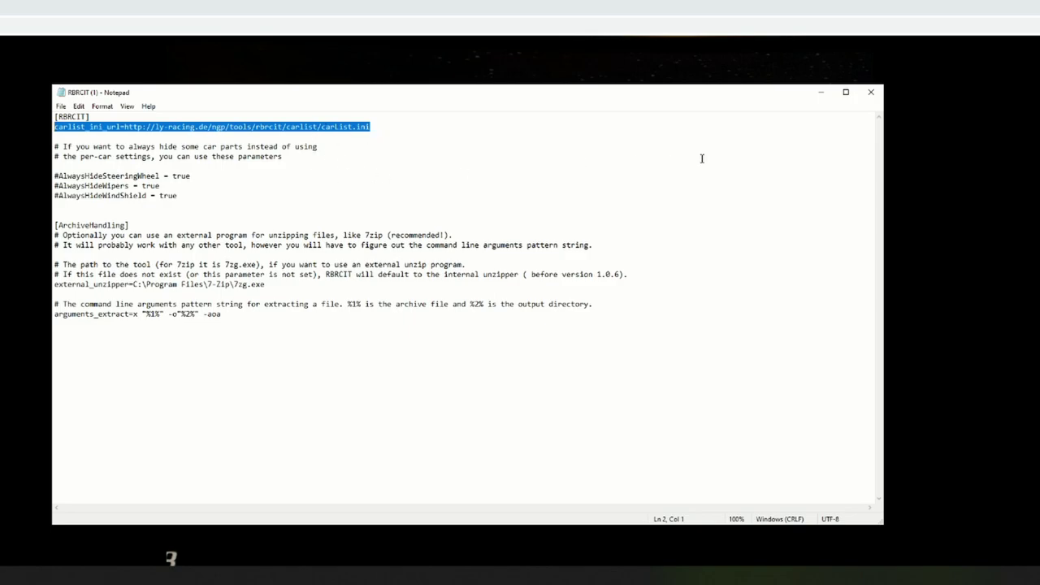
click(822, 96)
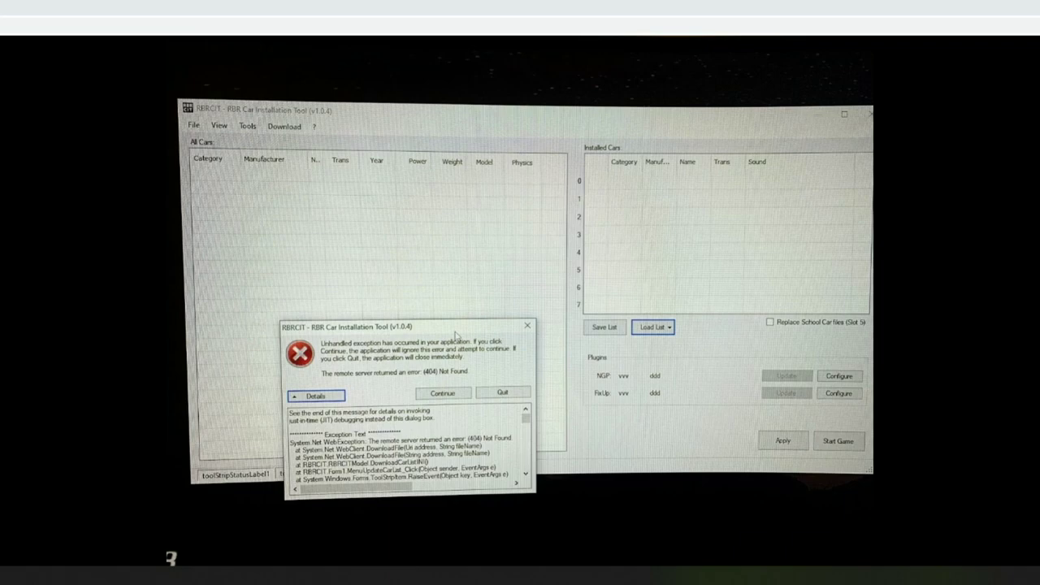
Step: Switch briefly to the Downloads folder and back to the RBRCIT v1.0.4 error dialog
key(alt+Tab)
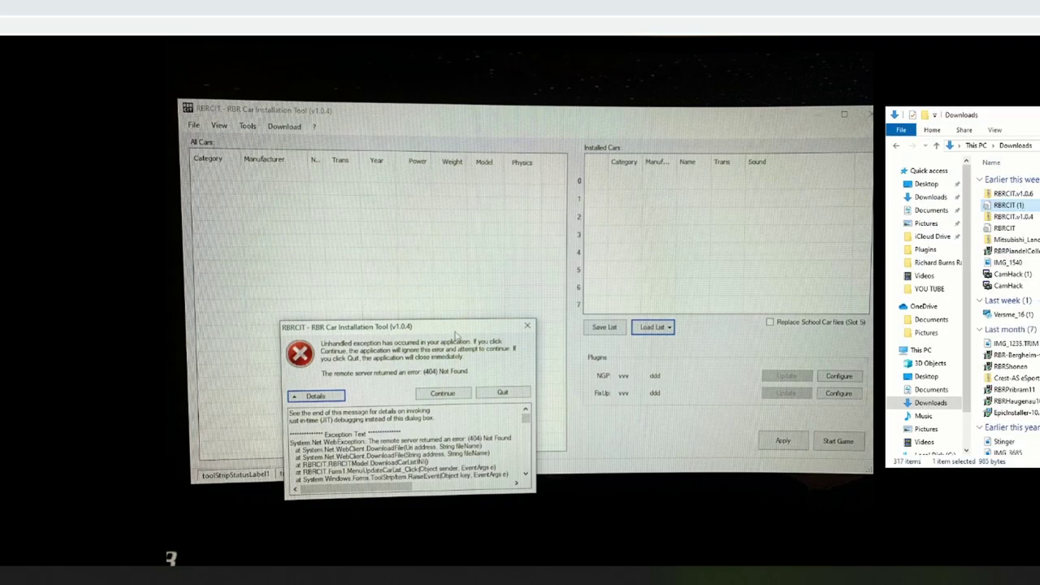
key(alt+Tab)
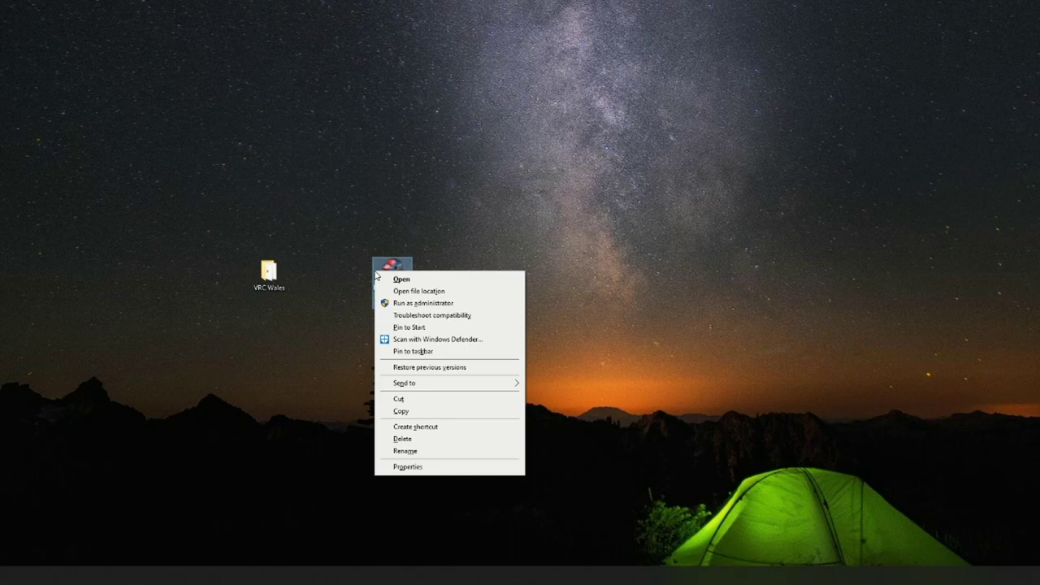
Step: Open the shortcut's C:\Richard Burns Rally folder and check that RBRCIT.ini points to ly-racing
click(415, 293)
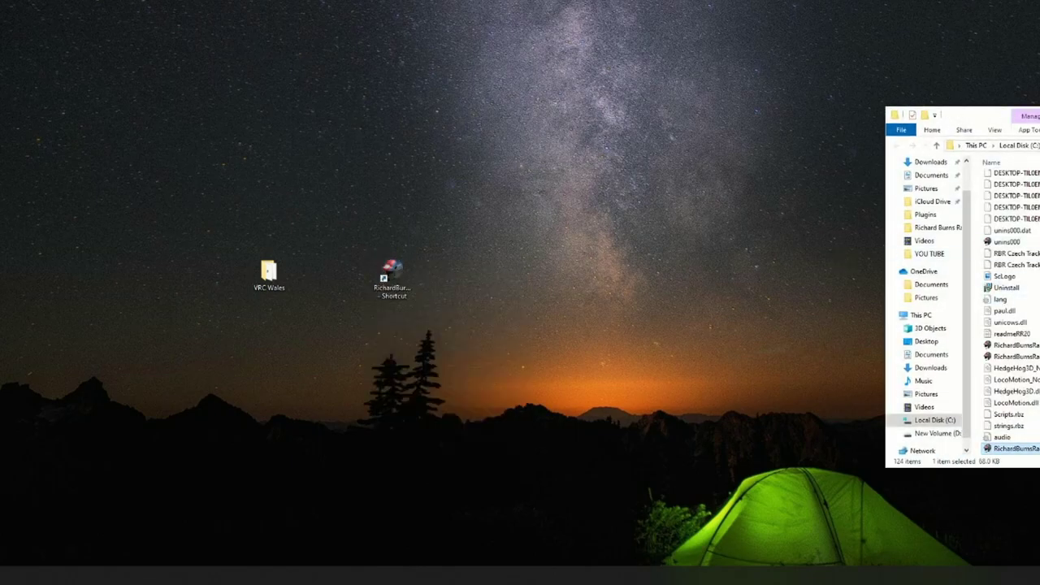
scroll(1010, 308, up, 5)
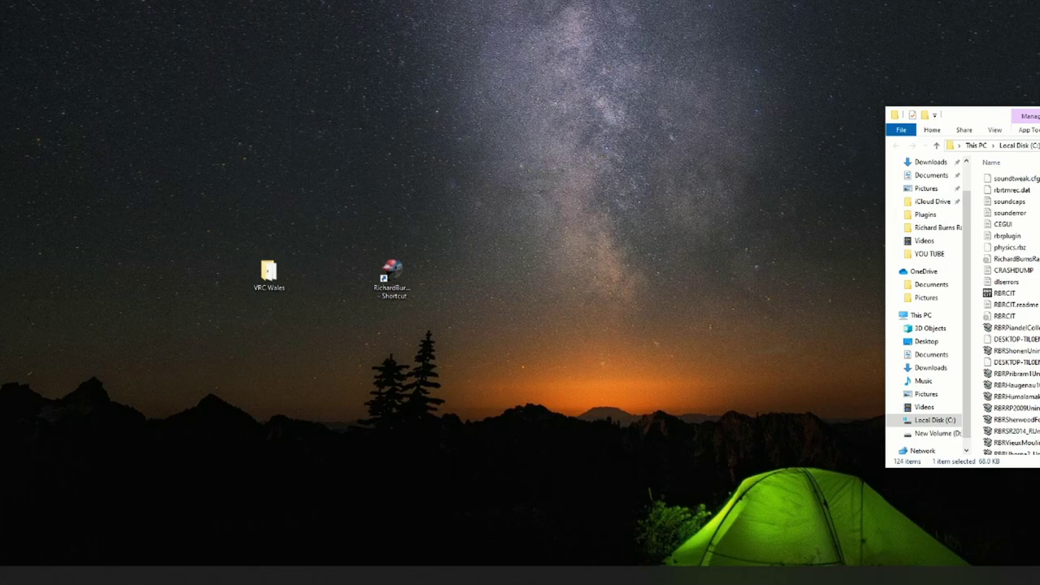
drag(1036, 122, 599, 141)
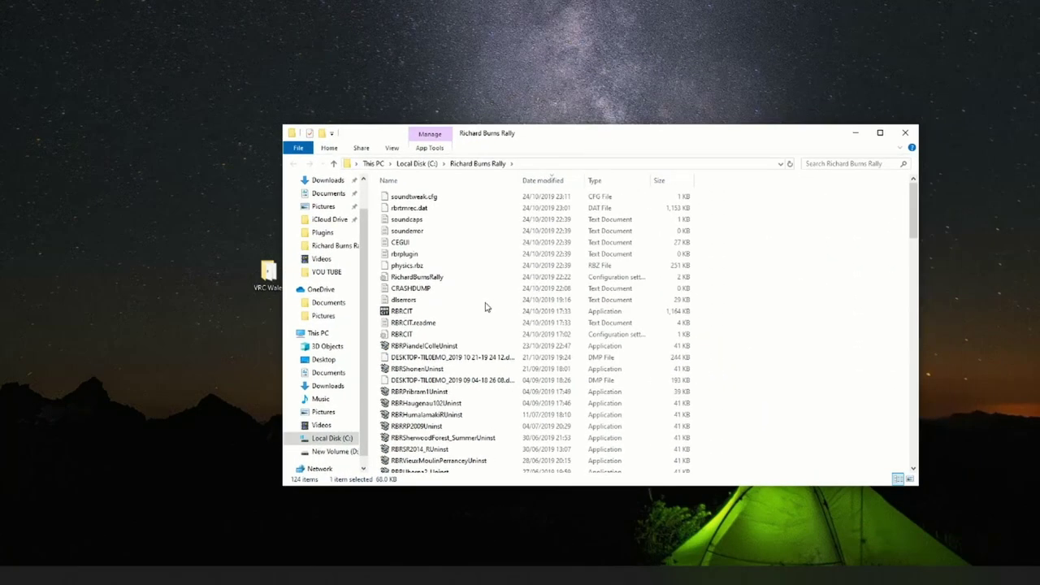
double_click(409, 334)
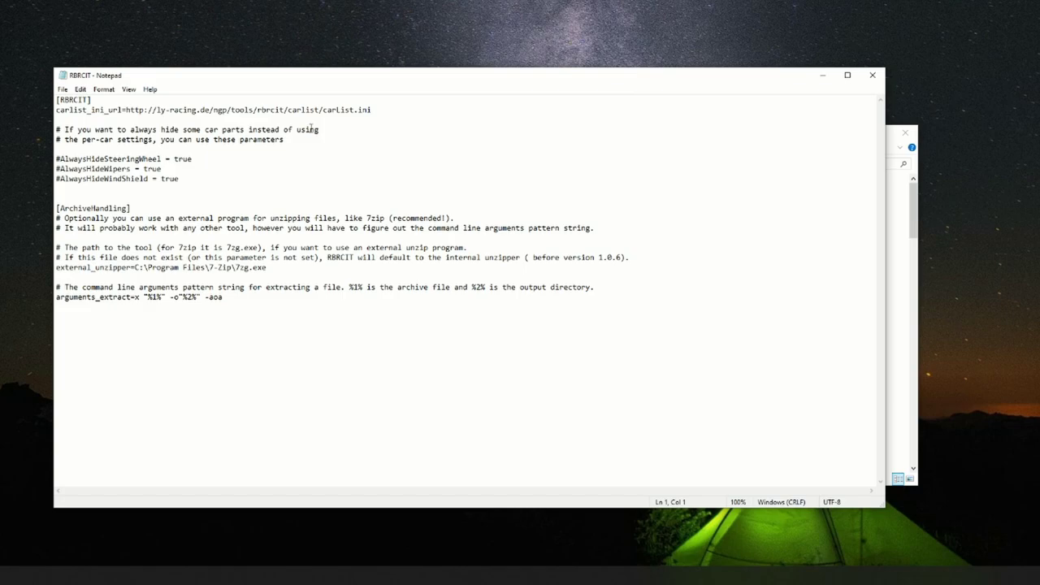
click(872, 78)
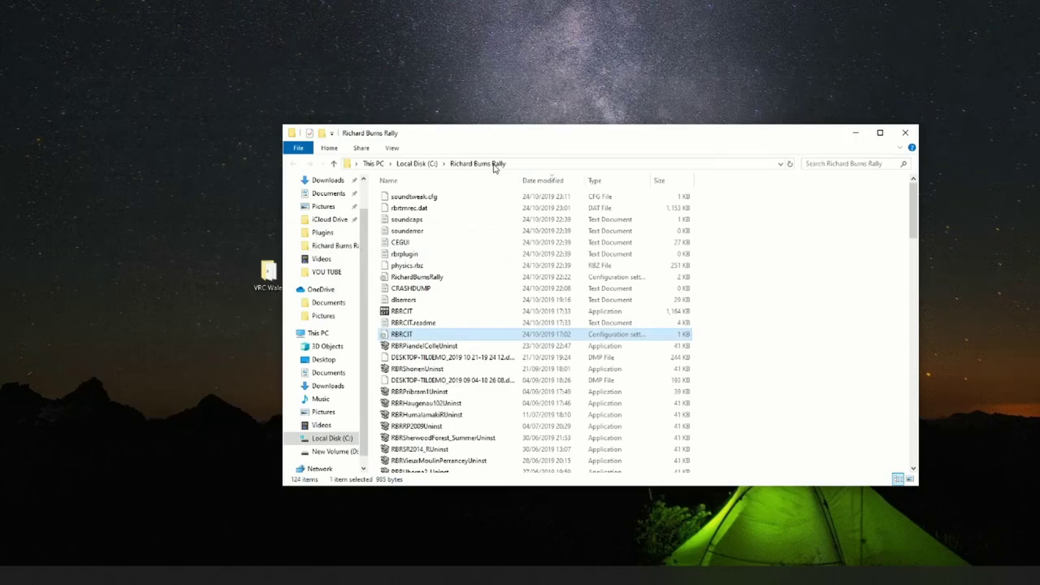
Step: Launch RBRCIT.exe v1.0.6 from C:\Richard Burns Rally and move its window to the screen centre
click(415, 314)
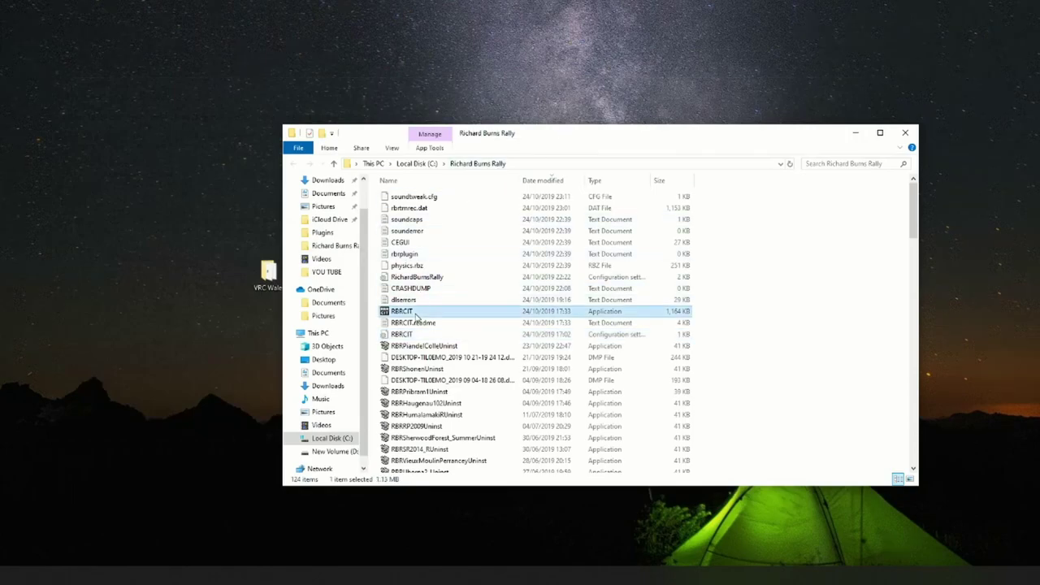
double_click(416, 316)
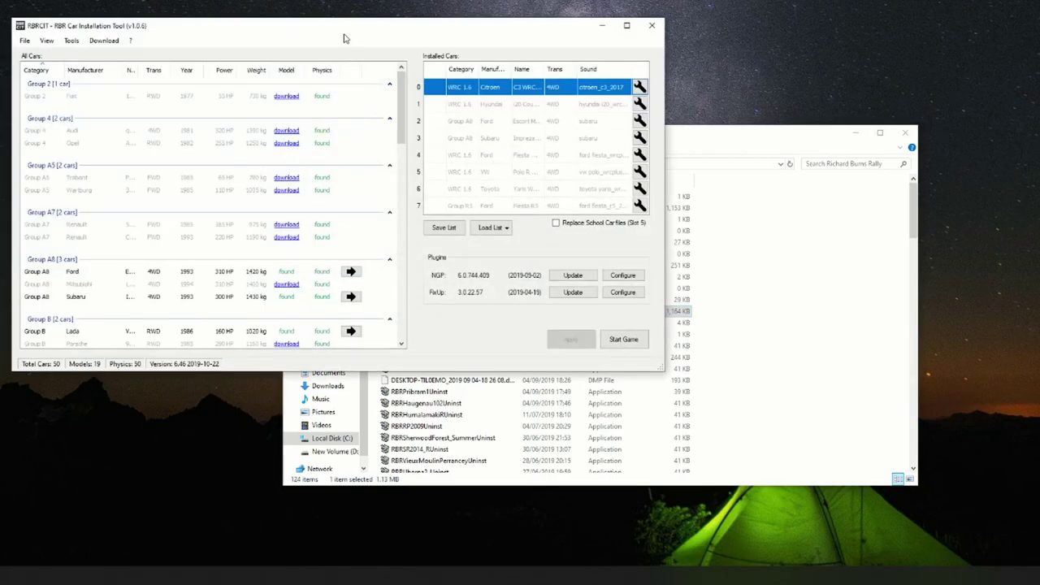
mouse_move(344, 38)
mouse_down()
mouse_move(392, 75)
mouse_move(497, 114)
mouse_up()
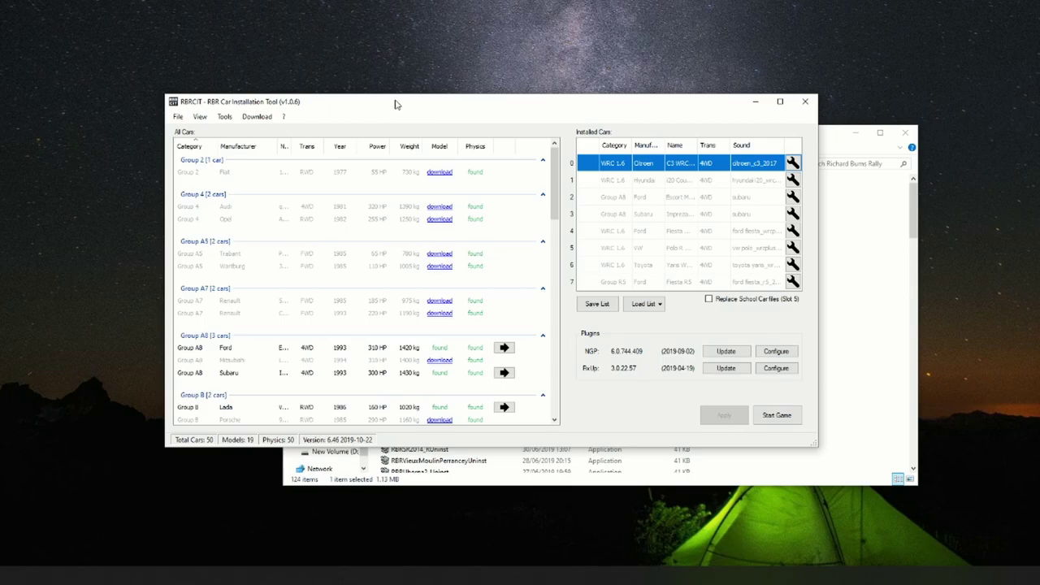
drag(406, 109, 432, 93)
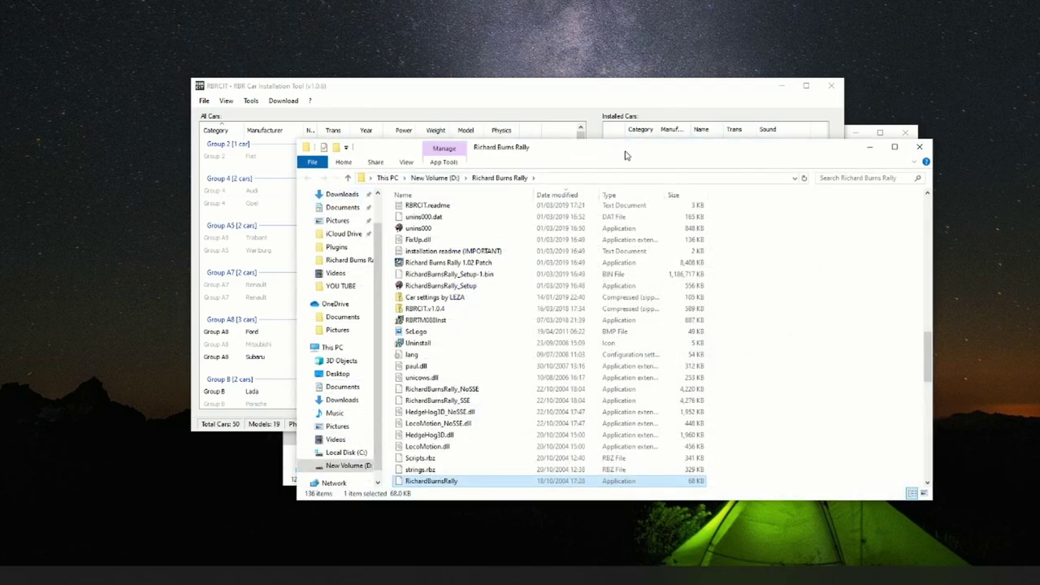
Step: Reposition the D:\Richard Burns Rally folder window and scroll to find RBRCIT.ini
drag(626, 156, 1039, 105)
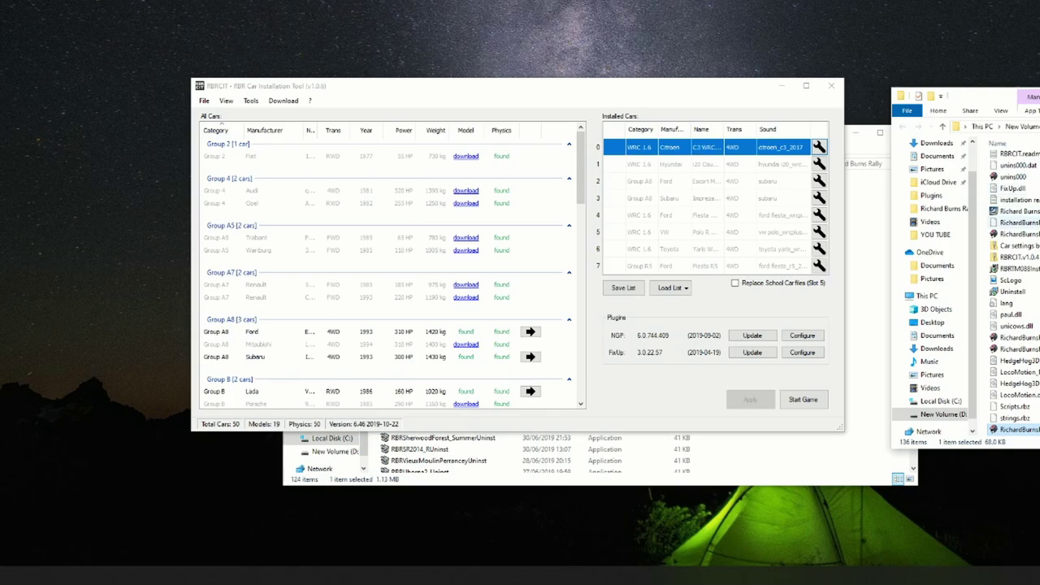
scroll(1016, 268, down, 10)
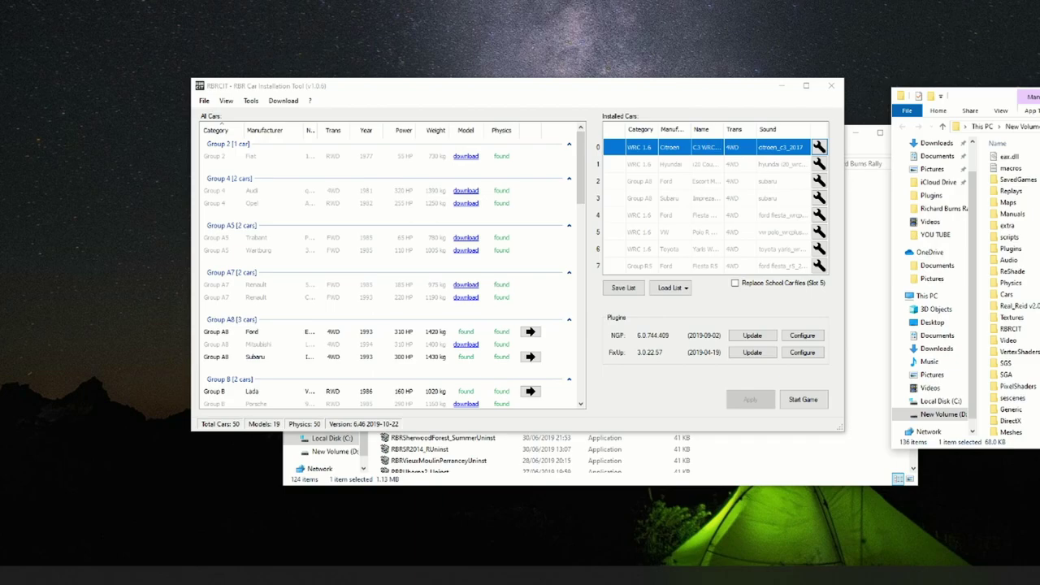
drag(1032, 96, 866, 116)
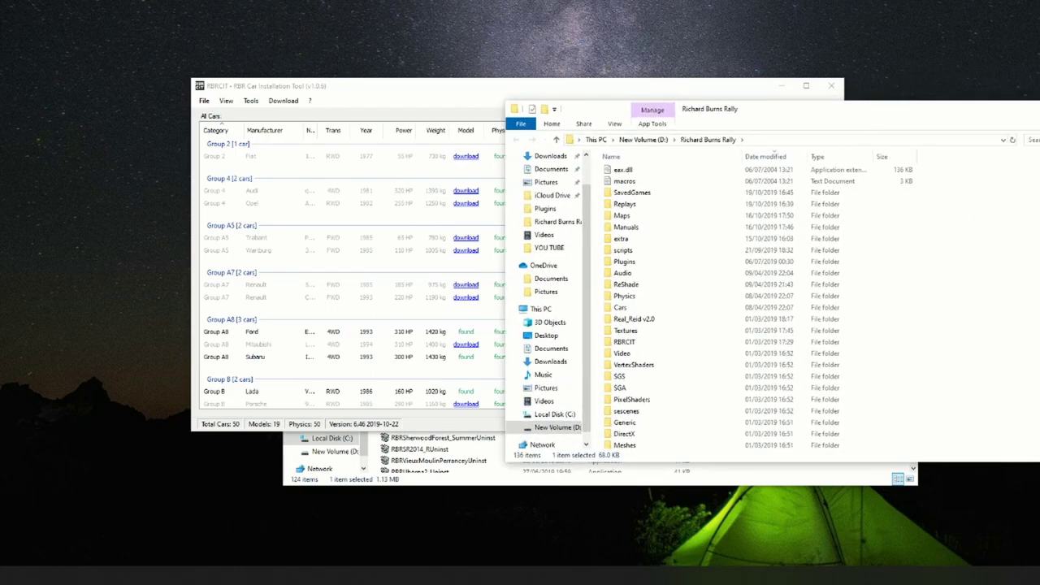
scroll(775, 155, down, 15)
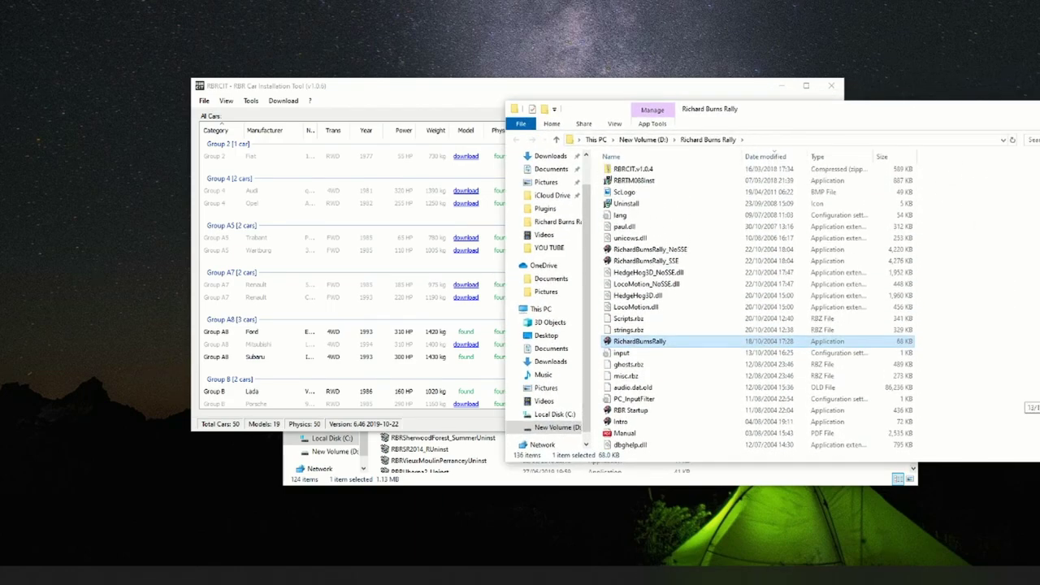
scroll(774, 155, up, 6)
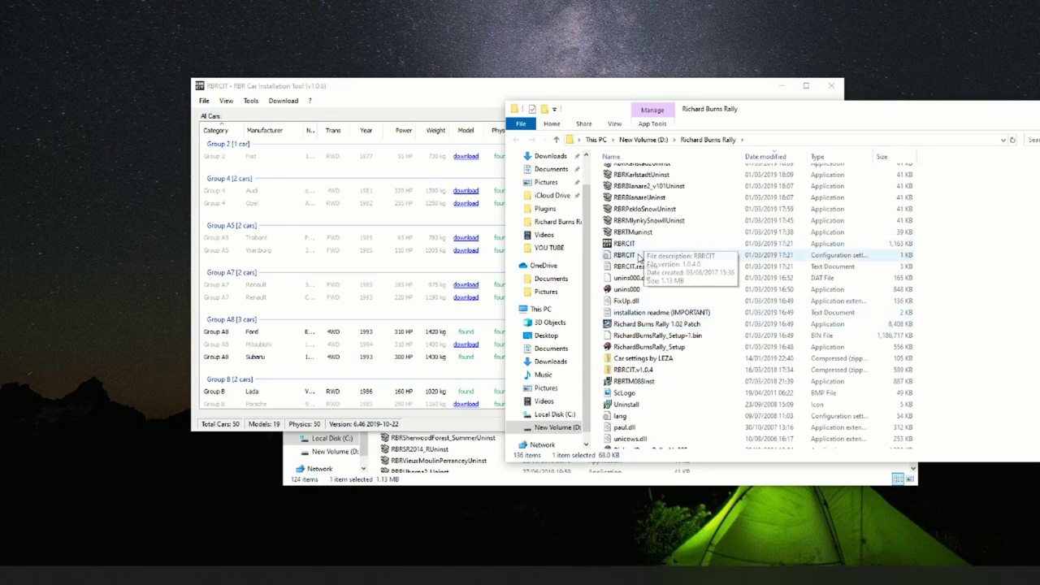
Step: Open the D: copy's RBRCIT.ini, select its Dropbox carlist_ini_url line, and close it
double_click(638, 255)
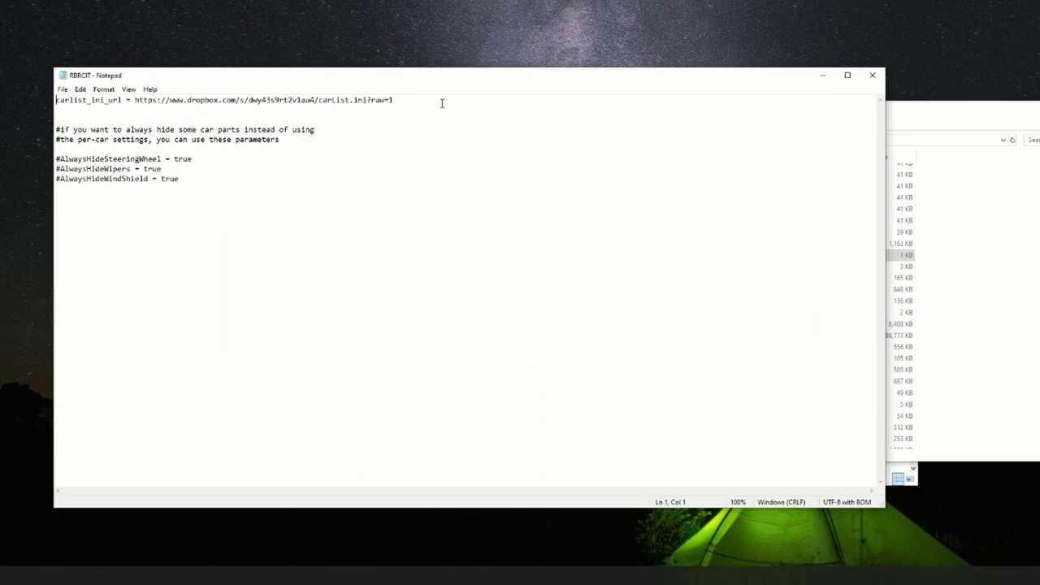
drag(408, 103, 61, 103)
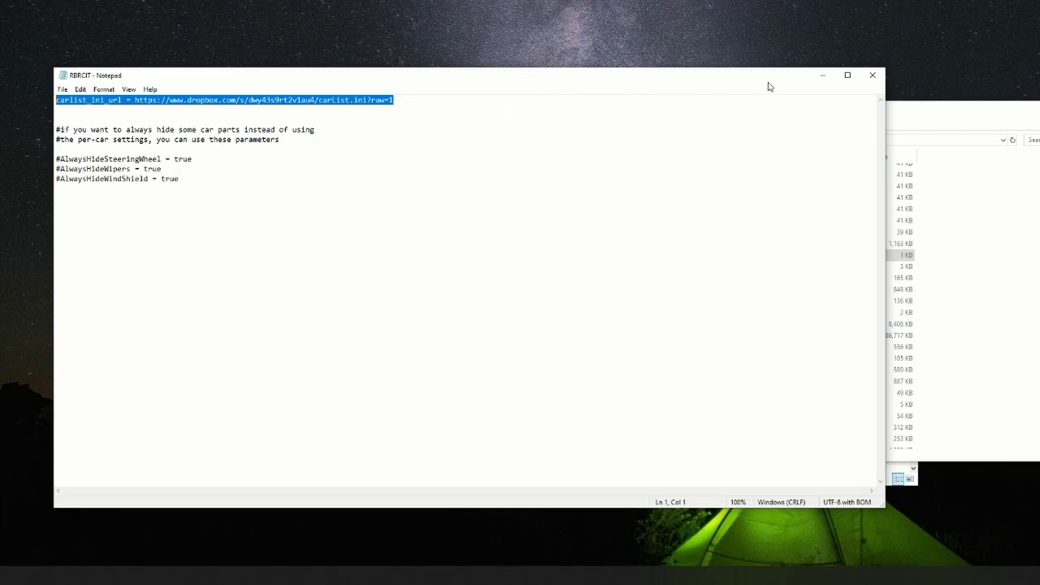
click(872, 74)
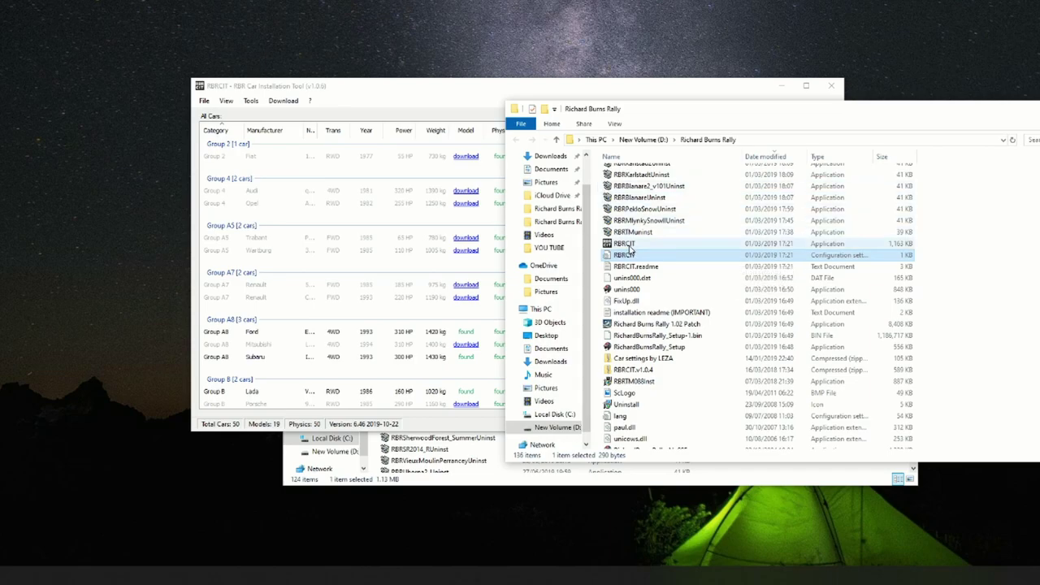
Step: Run the D: RBRCIT v1.0.4 (131 cars, NGP 5.0.1.204), close it, and return to v1.0.6
double_click(630, 244)
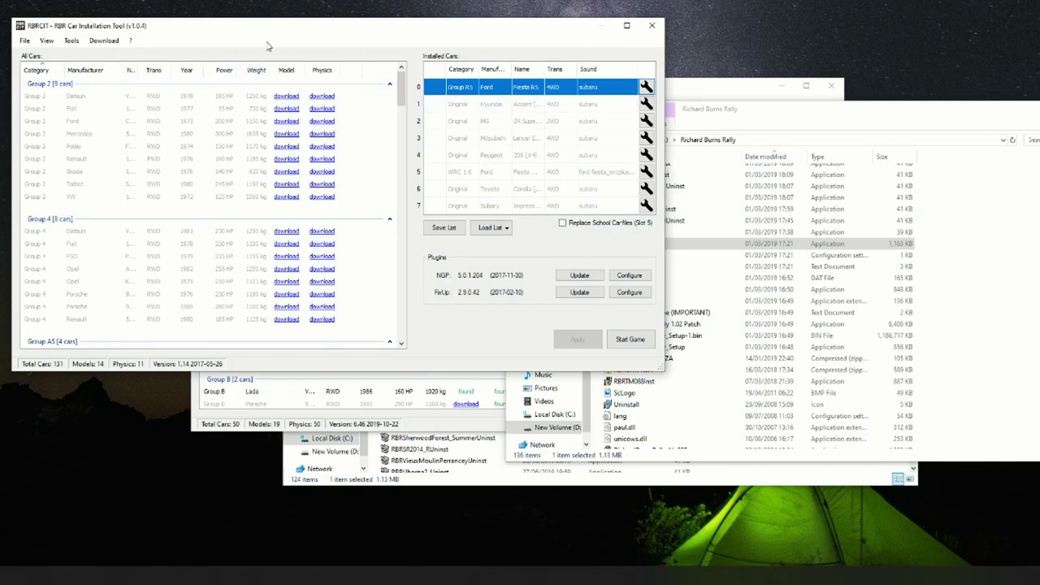
drag(254, 27, 403, 108)
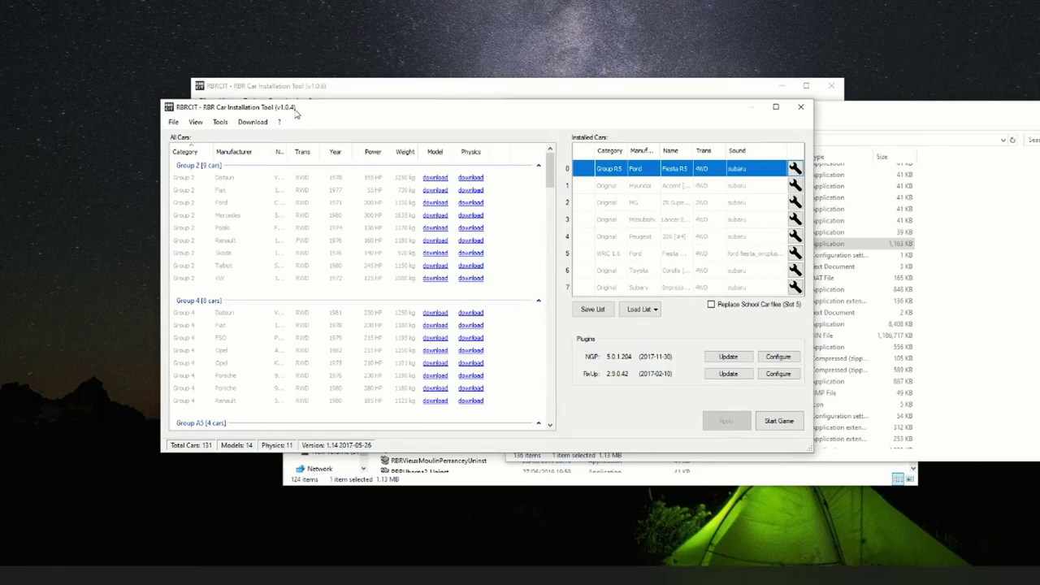
mouse_move(297, 114)
mouse_down()
mouse_move(280, 114)
mouse_move(311, 119)
mouse_up()
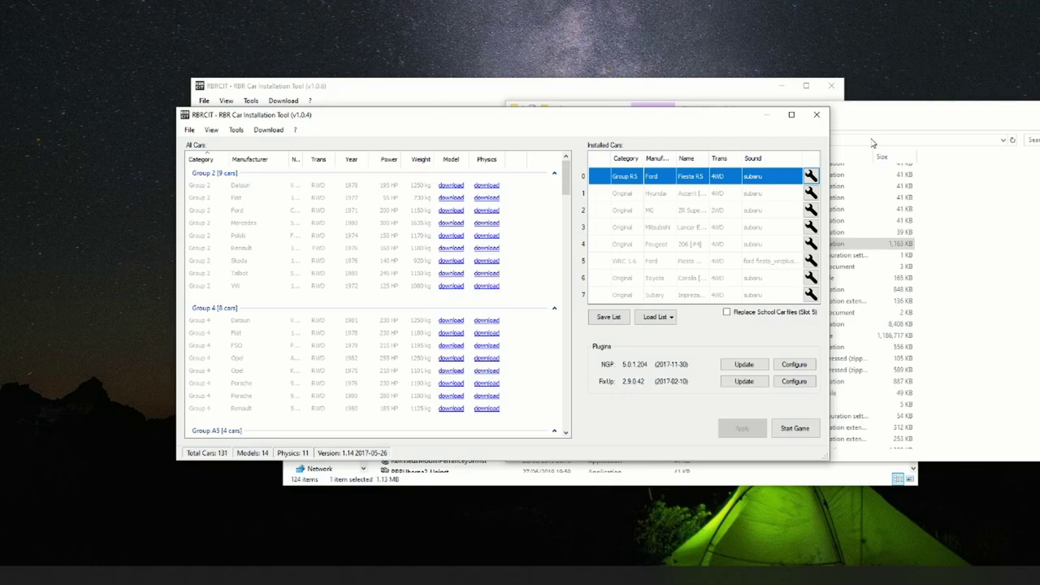
click(817, 115)
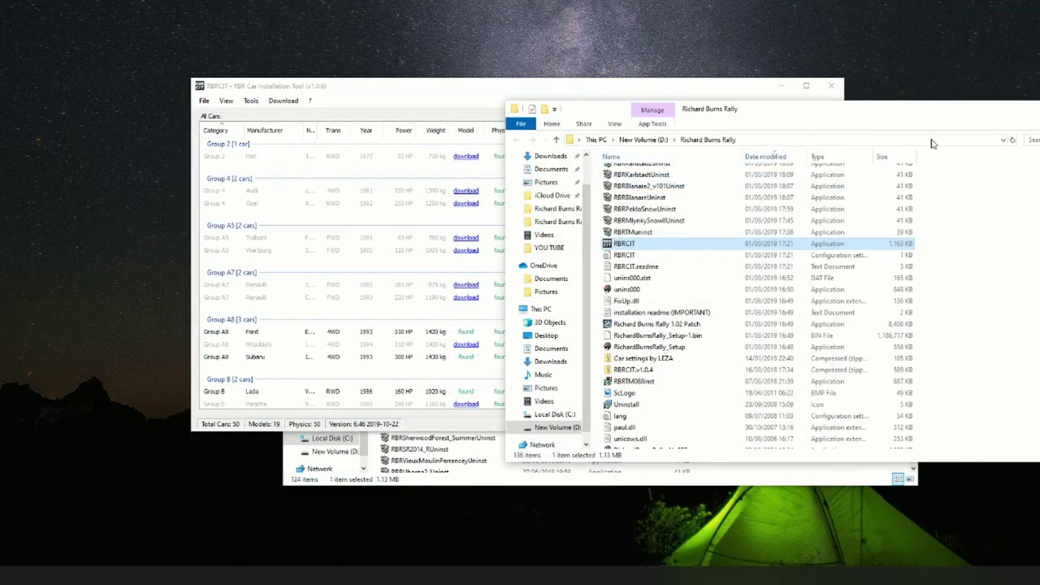
click(455, 151)
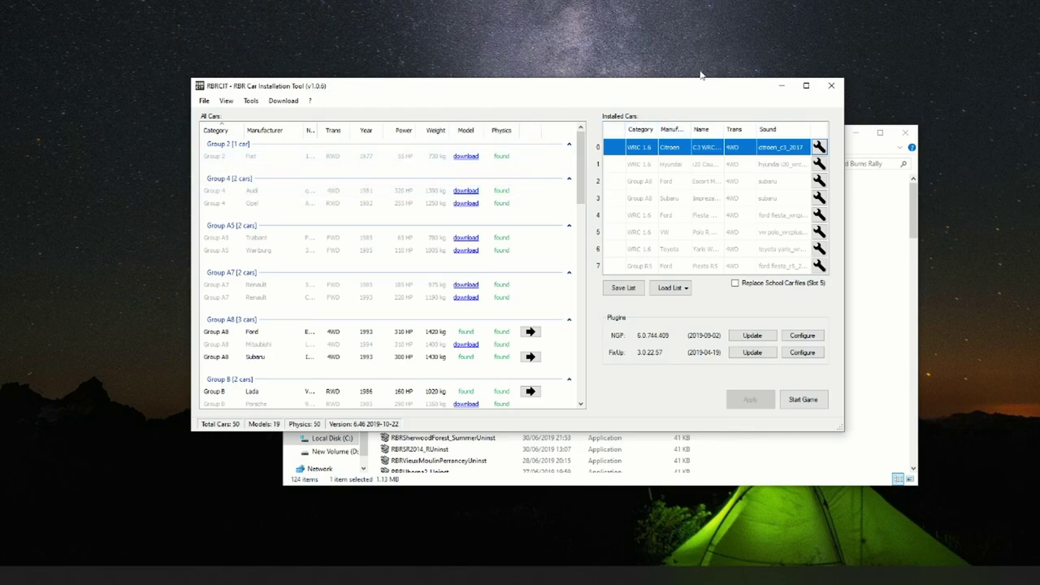
Step: Close the RBRCIT v1.0.6 window and the C:\Richard Burns Rally Explorer window
click(829, 87)
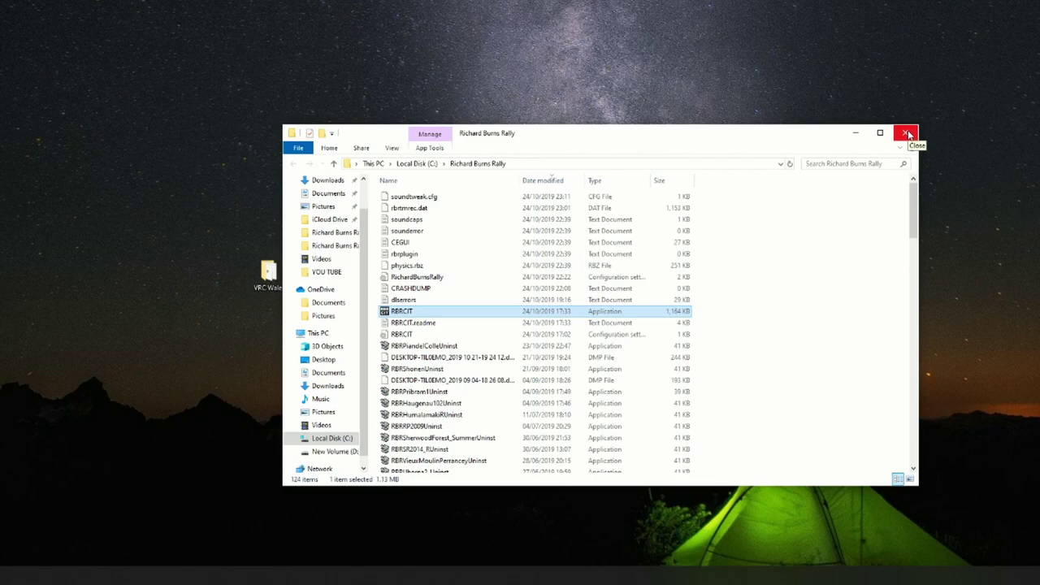
click(908, 133)
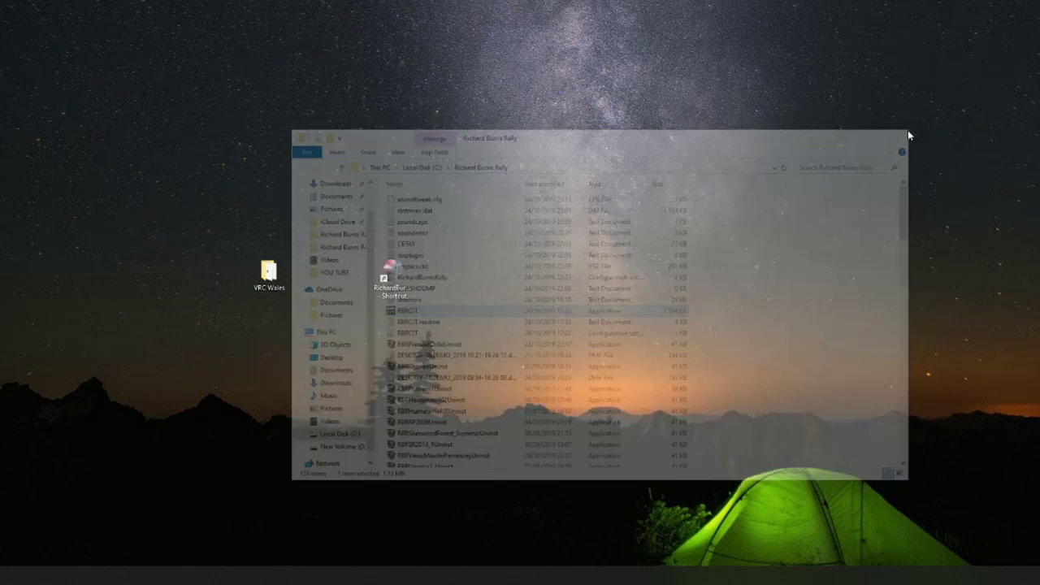